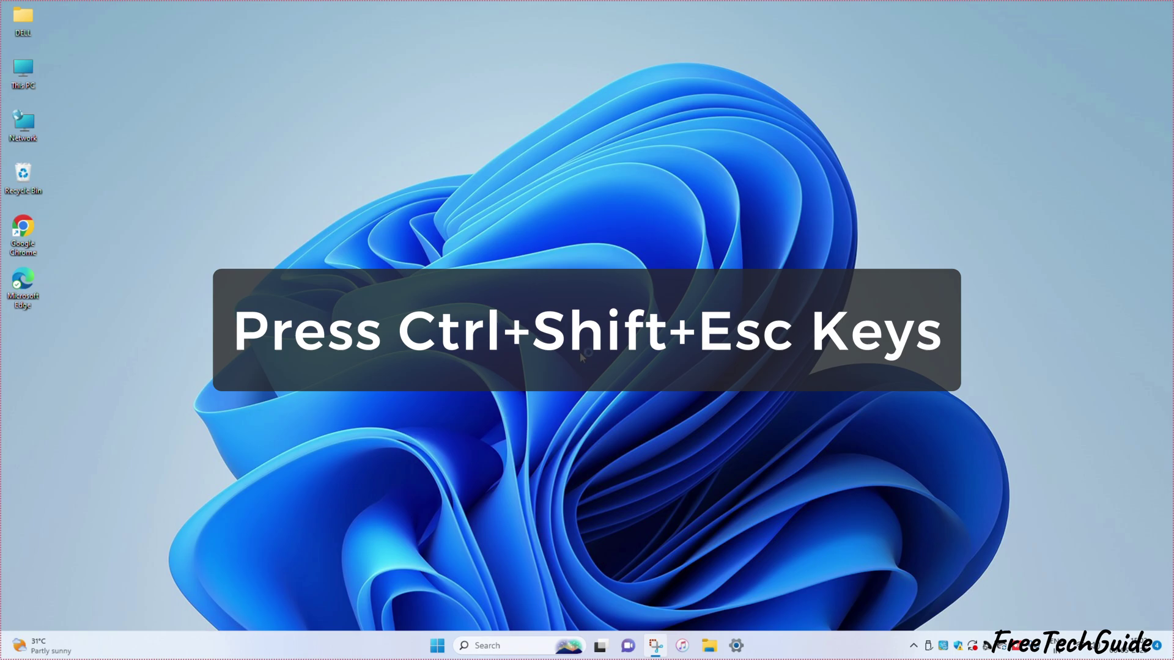
Restart the Windows Explorer process from Task Manager's Processes list
key(ctrl+shift+Escape)
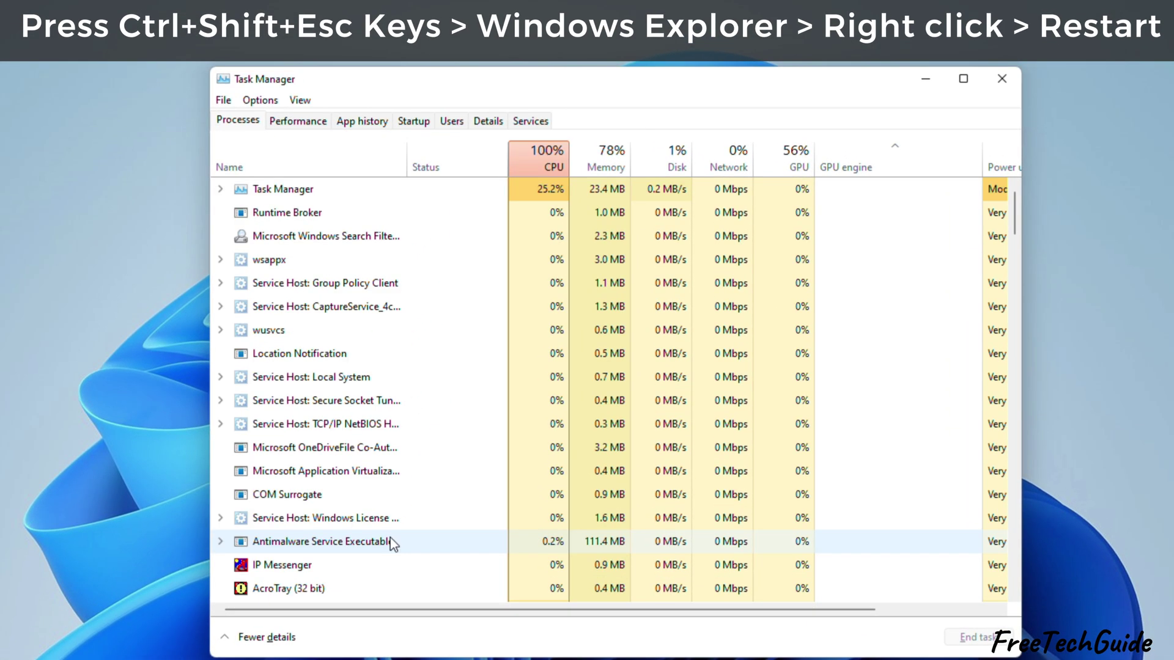
scroll(370, 525, down, 5)
scroll(368, 525, down, 10)
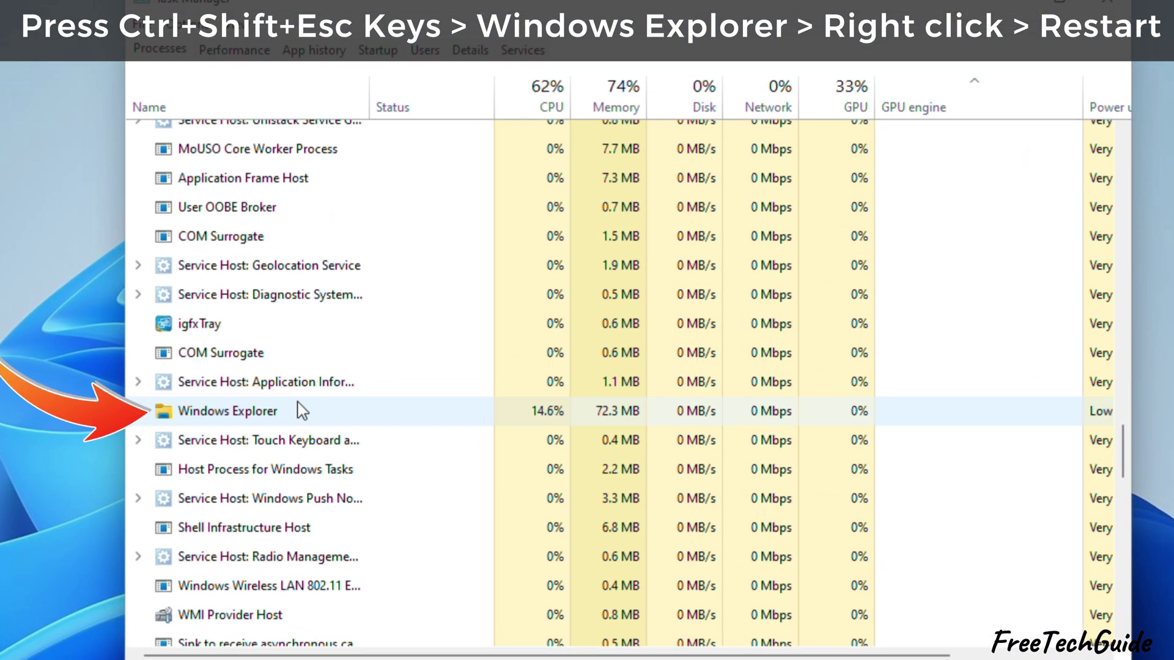
right_click(301, 410)
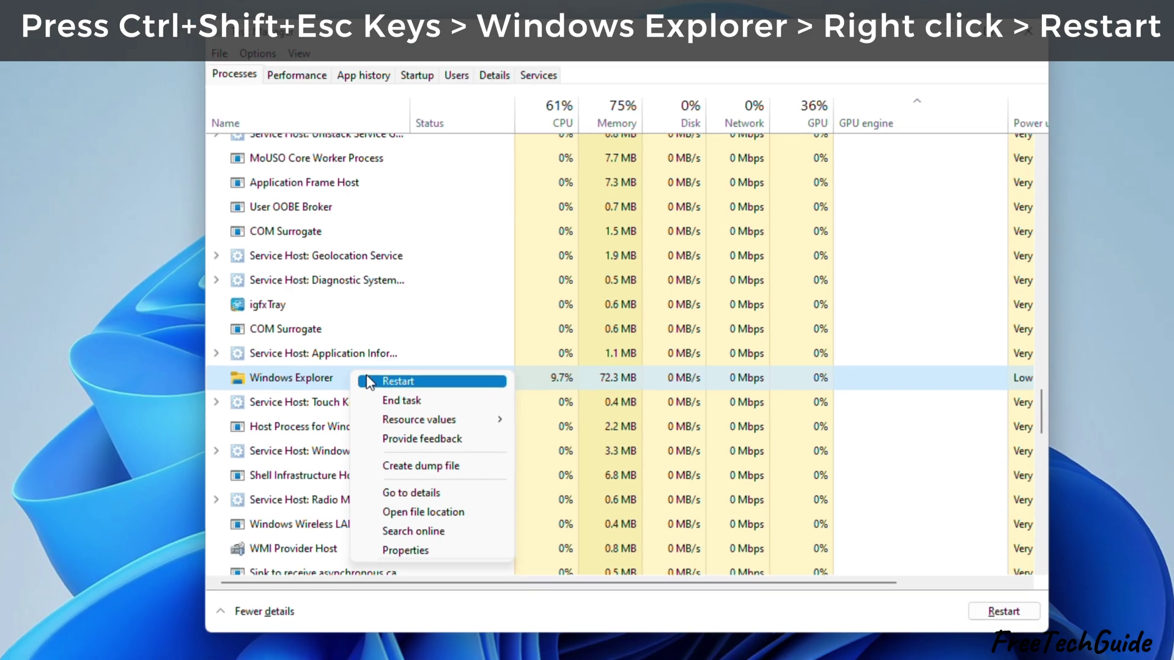
click(305, 414)
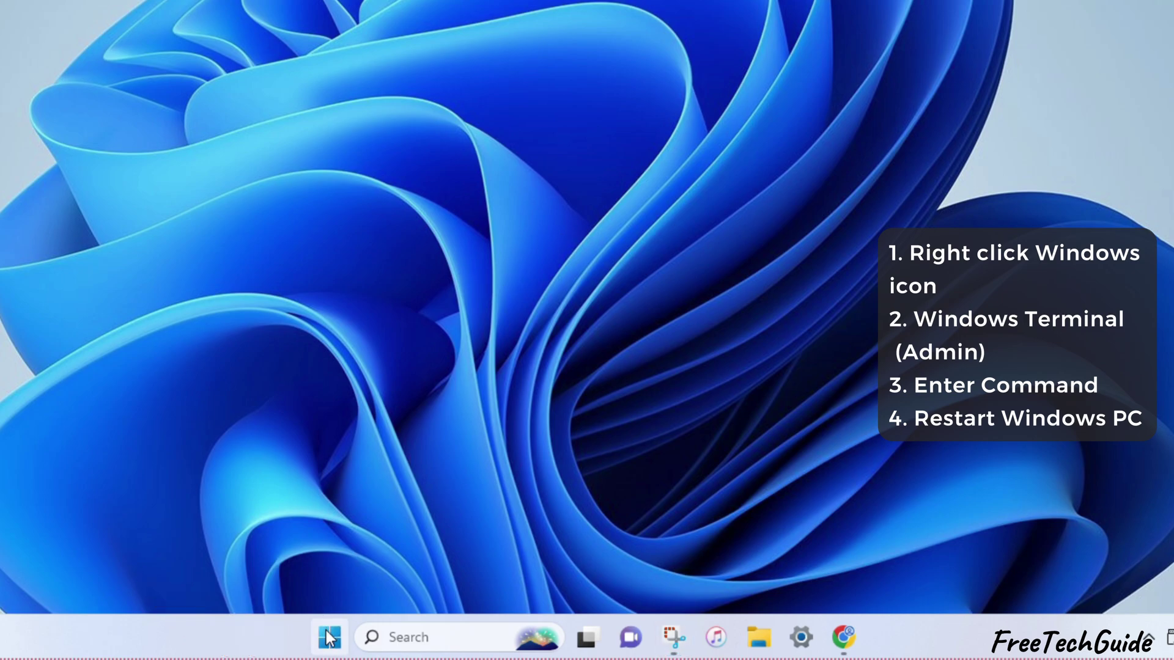
Run the pasted Get-AppxPackage re-registration command in an admin Windows Terminal
right_click(331, 638)
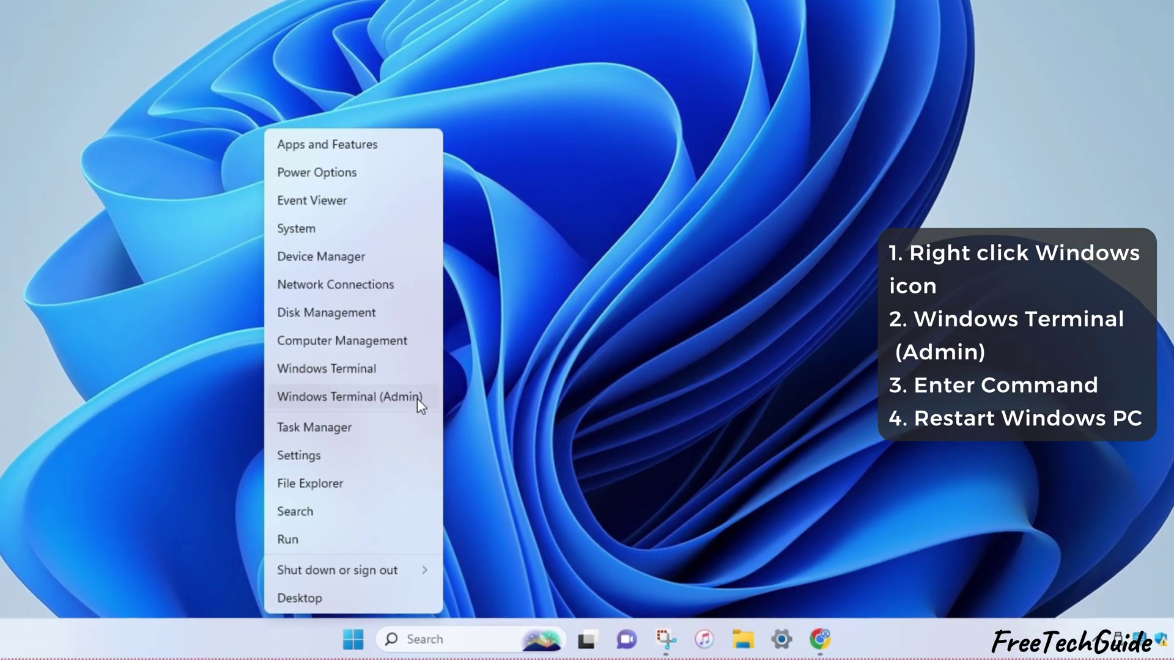
click(400, 371)
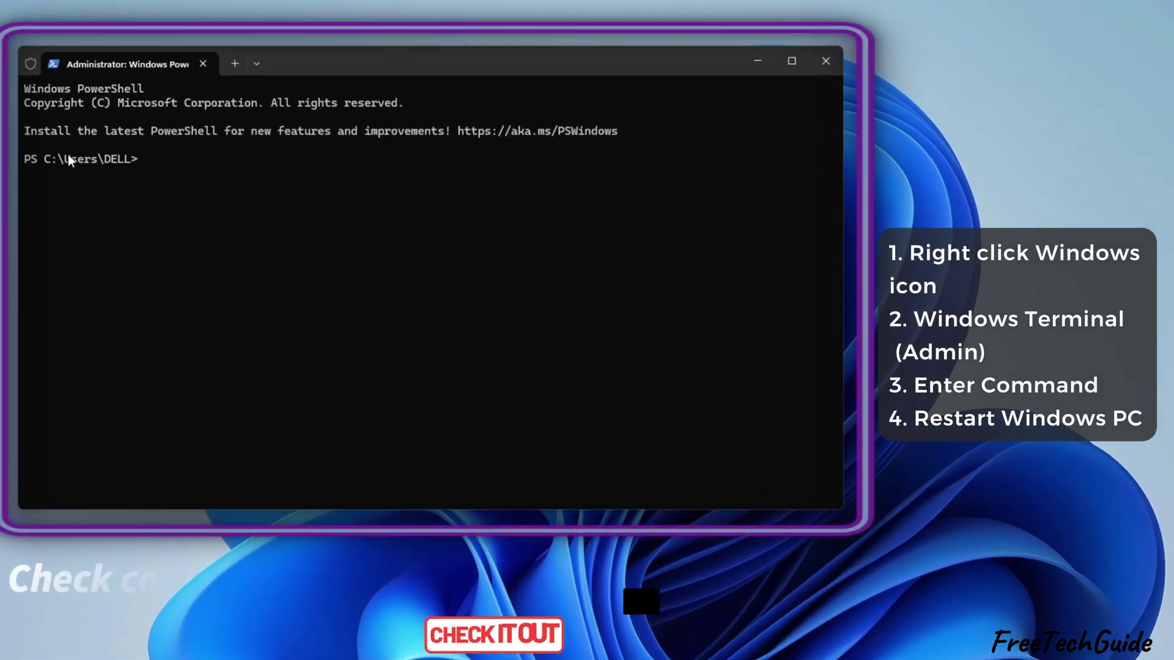
text(Get-AppxPackage -AllUsers | ForEach-Object {Add-AppxPackage -DisableDevelopmentMode -Path $_.InstallLocation\AppxManifest.xml})
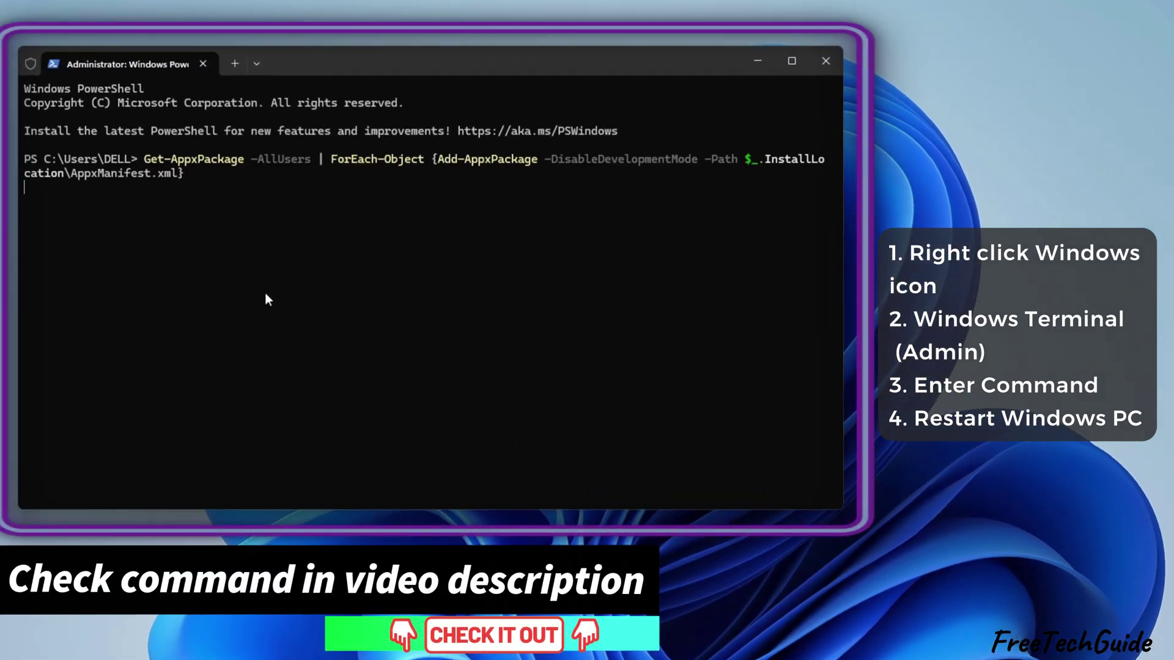
key(Return)
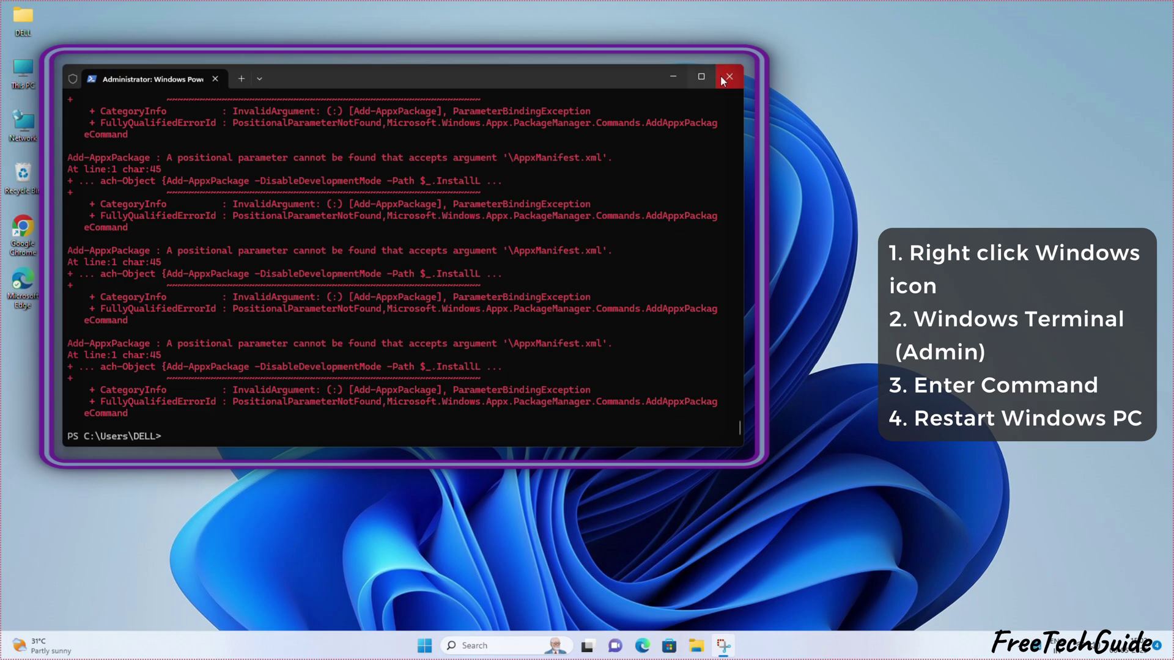
Close the terminal and restart the PC from the Start button's shutdown menu
click(729, 77)
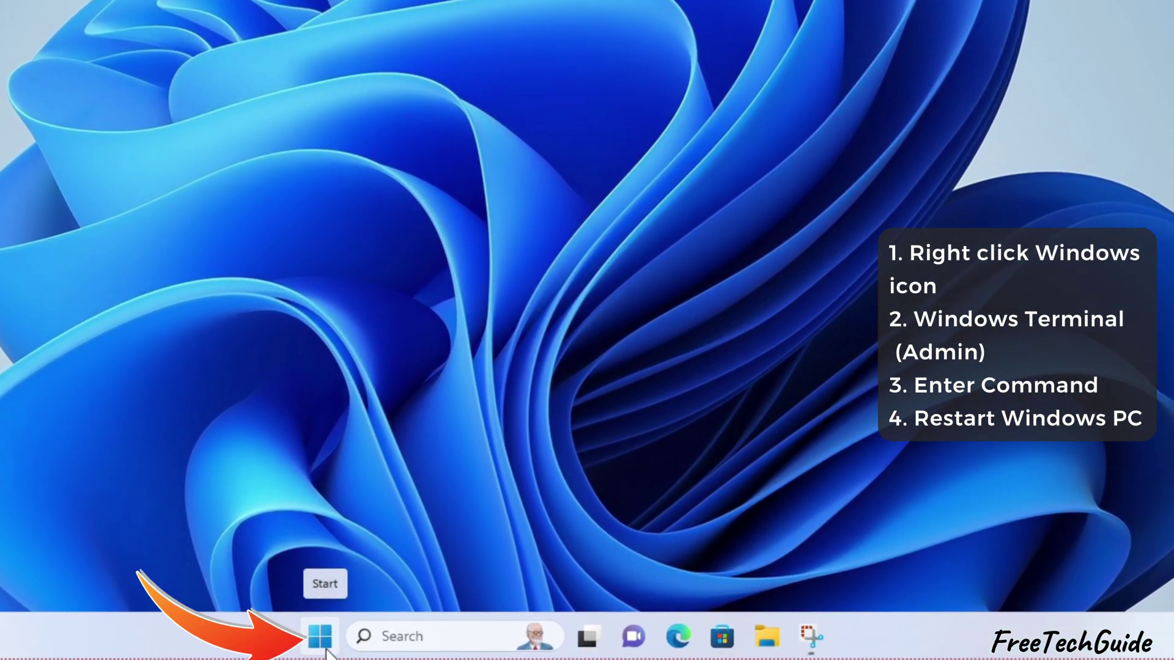
right_click(425, 645)
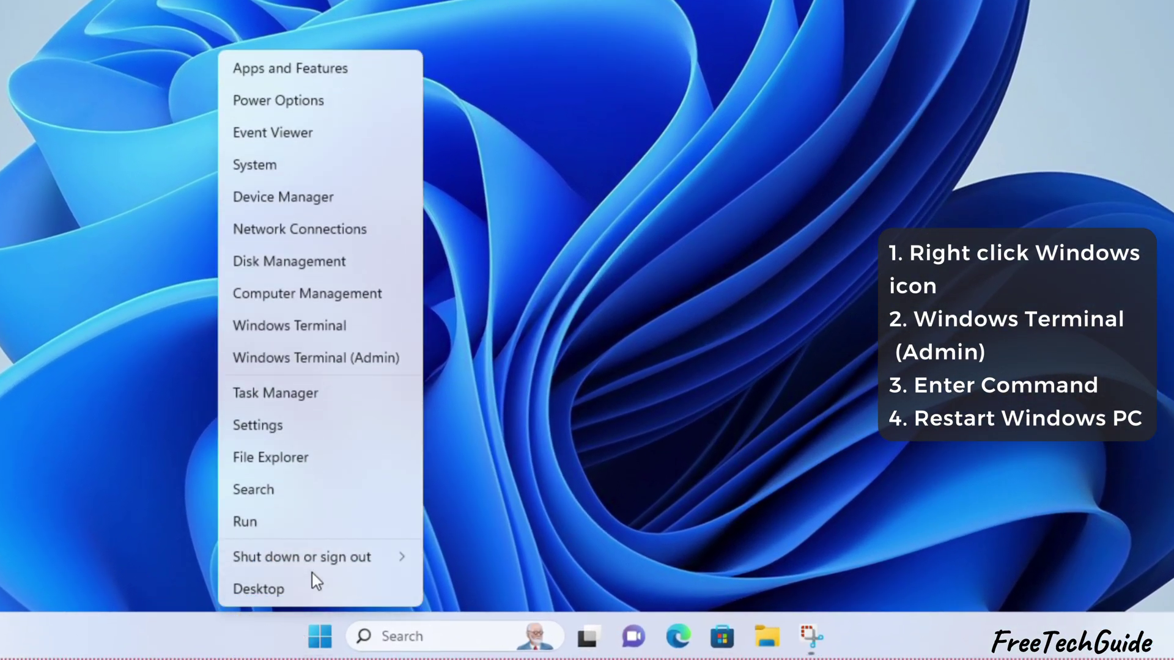
mouse_move(315, 557)
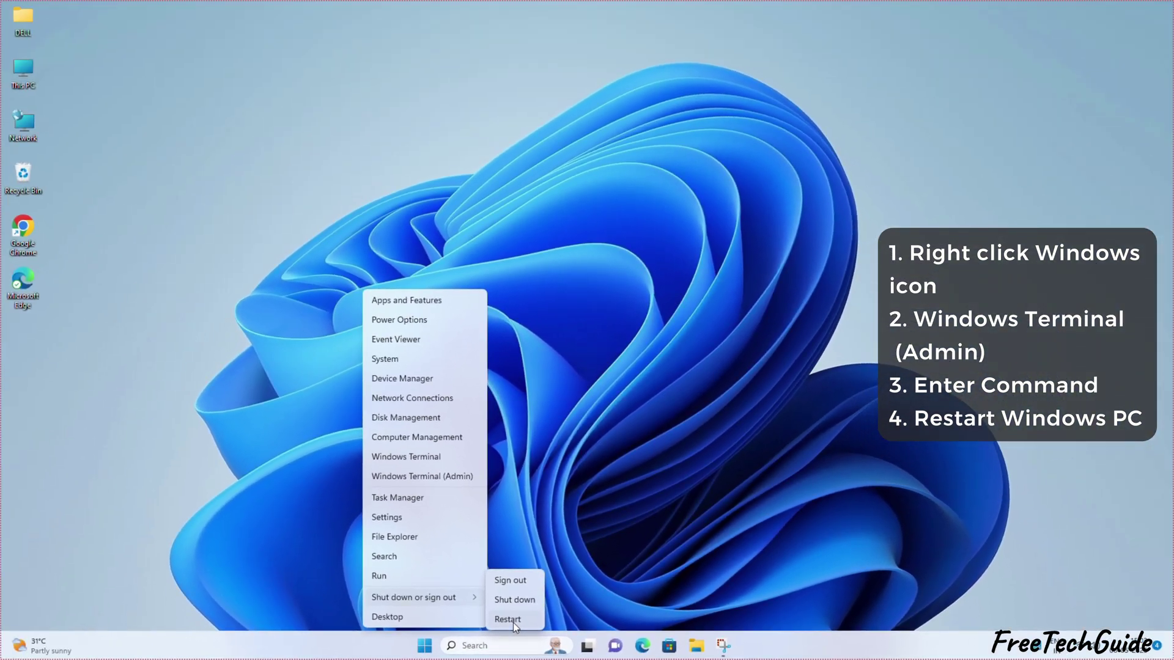
click(480, 603)
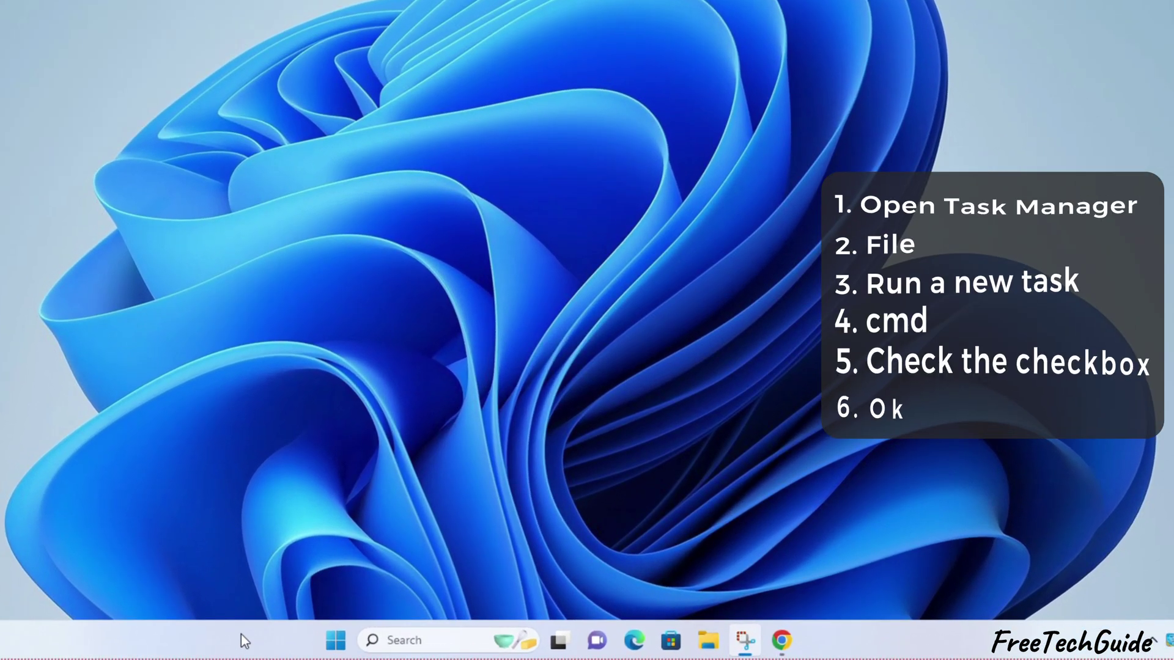
Prepare a new Task Manager task for cmd with administrative privileges ticked
right_click(241, 633)
click(302, 568)
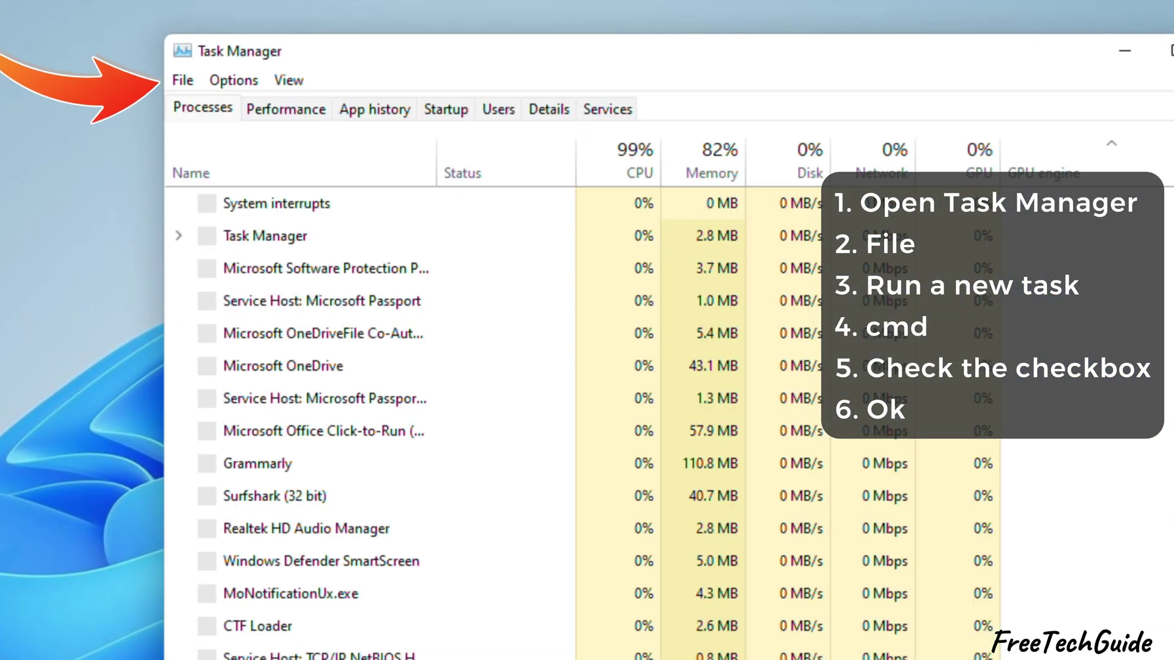
click(228, 25)
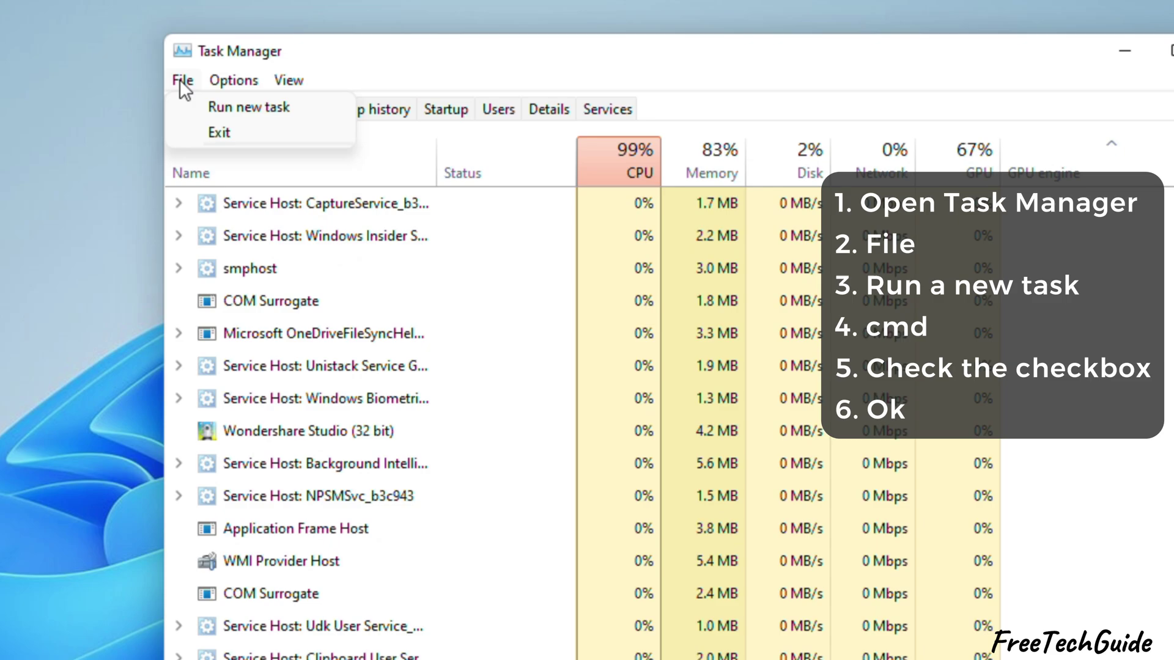
click(206, 112)
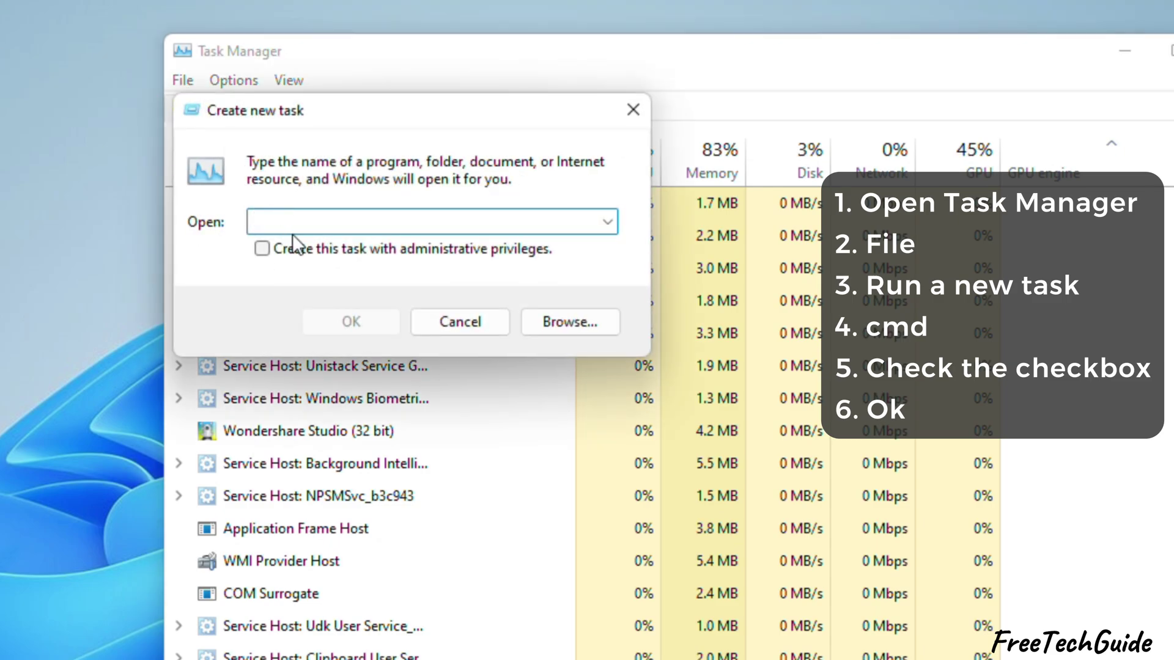
click(614, 226)
text(cmd)
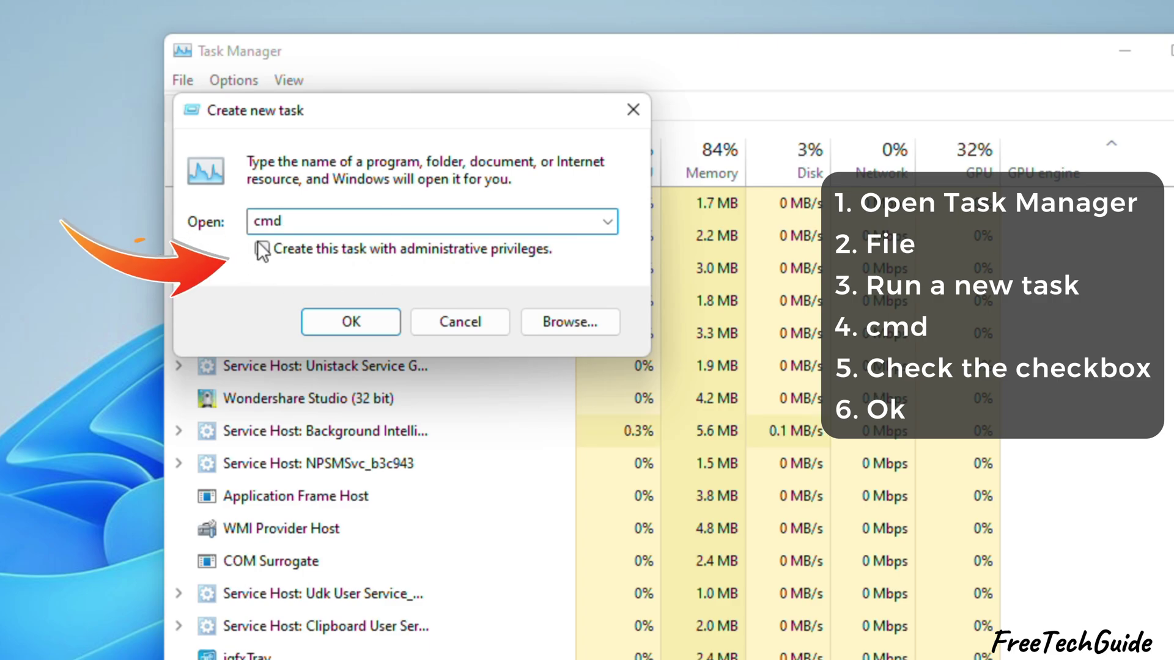
click(264, 256)
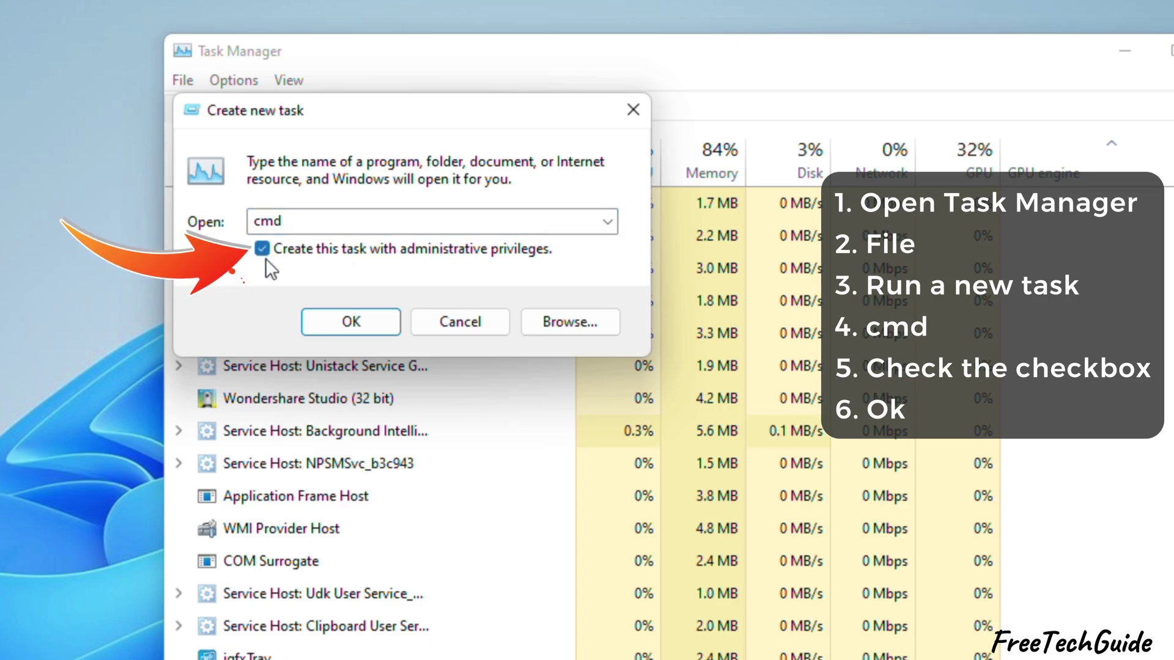
Launch the elevated Command Prompt, run sfc /scannow, then bring up the Start quick menu
click(356, 325)
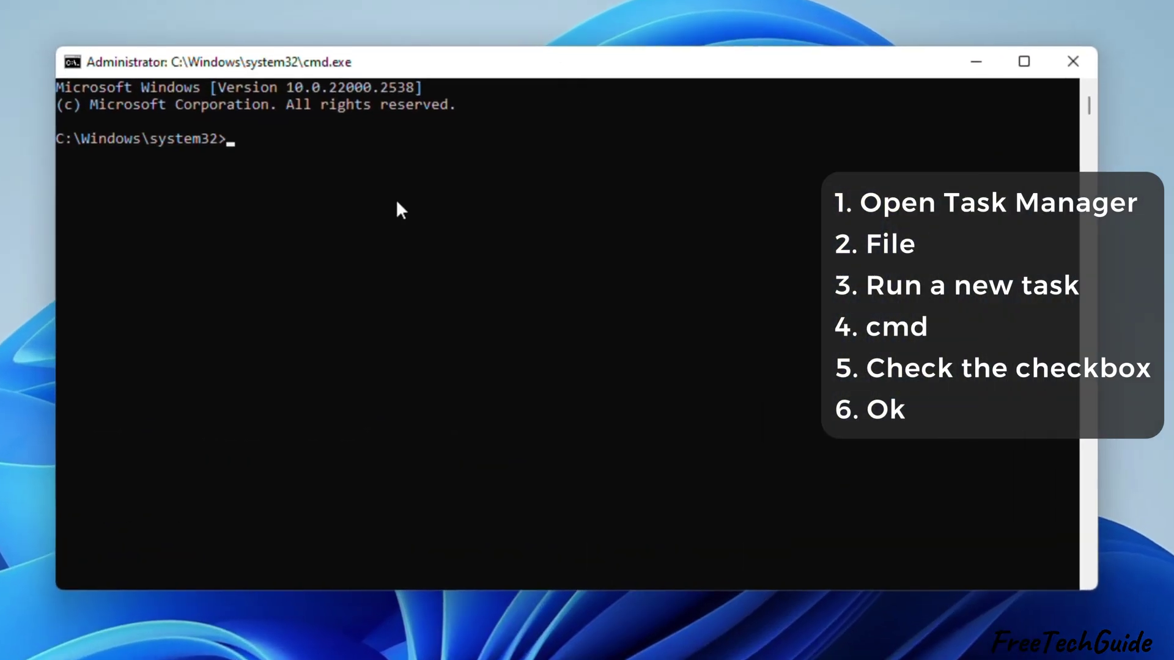
key(Return)
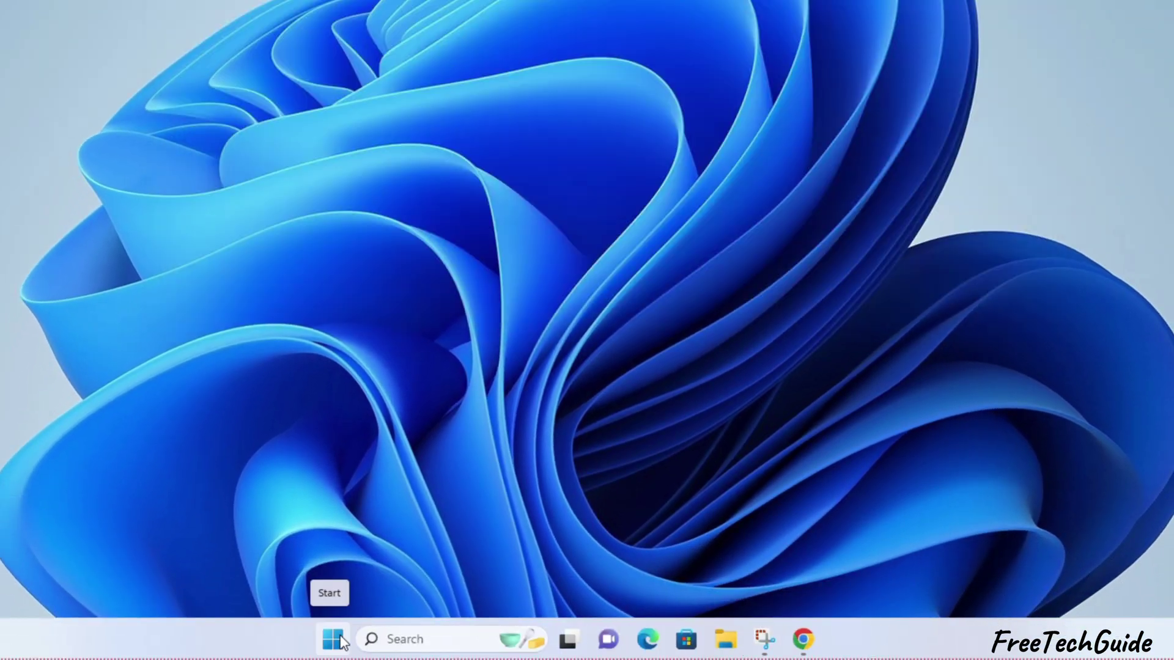
right_click(334, 639)
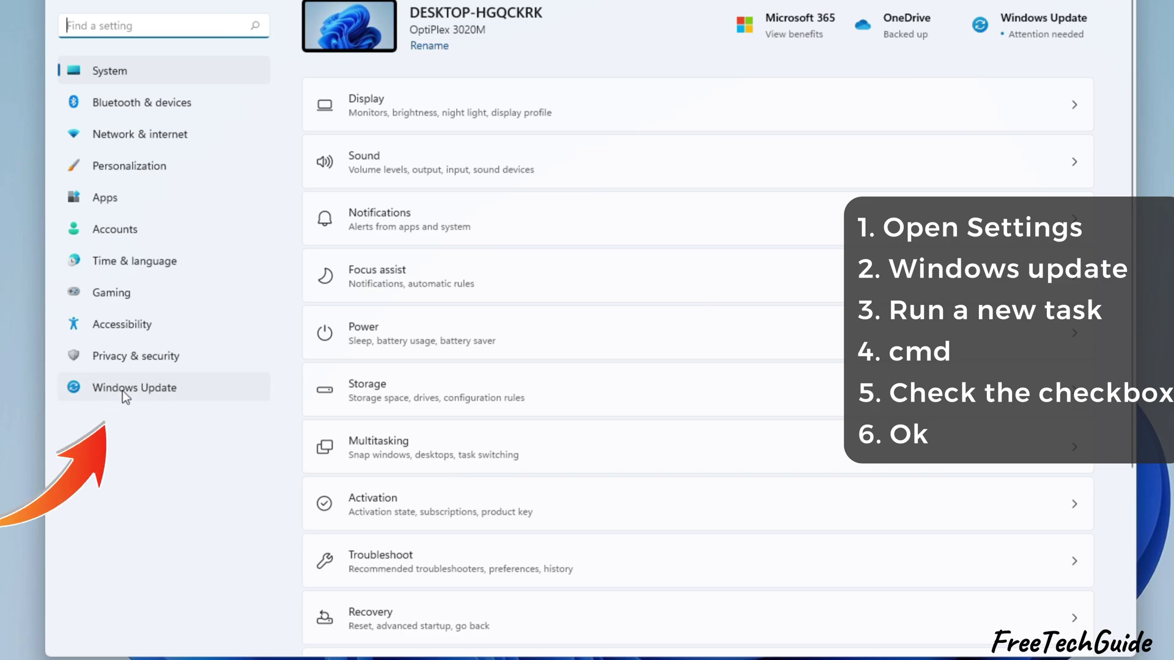
Check Windows Update, which reports the device up to date, then close Settings
click(124, 394)
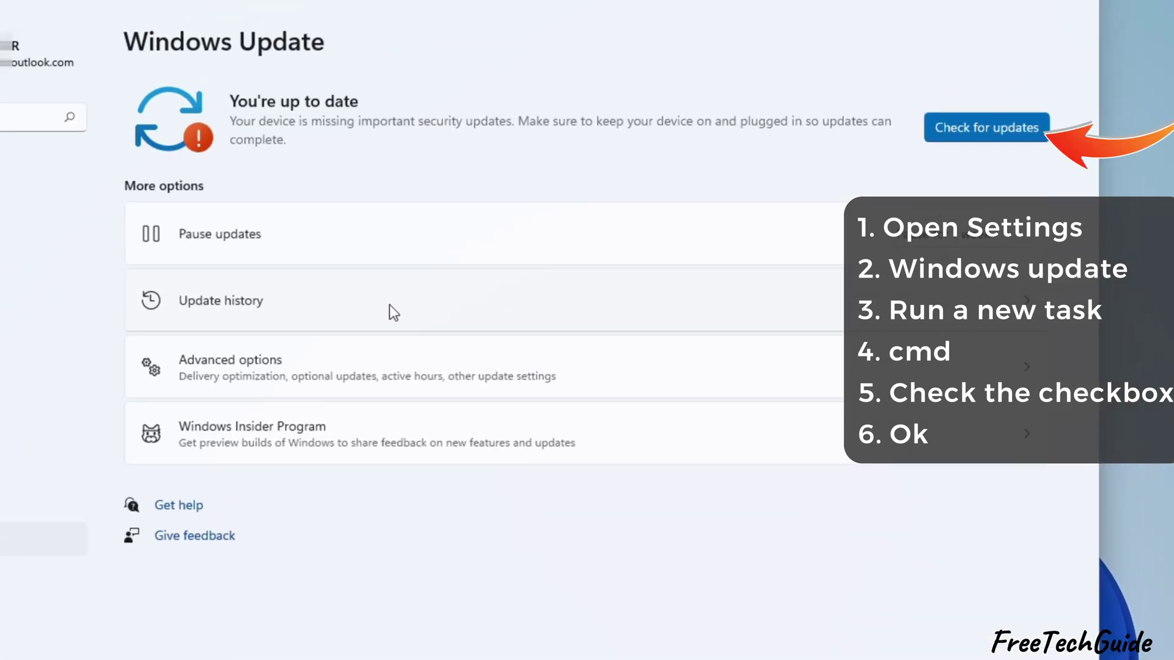
click(956, 120)
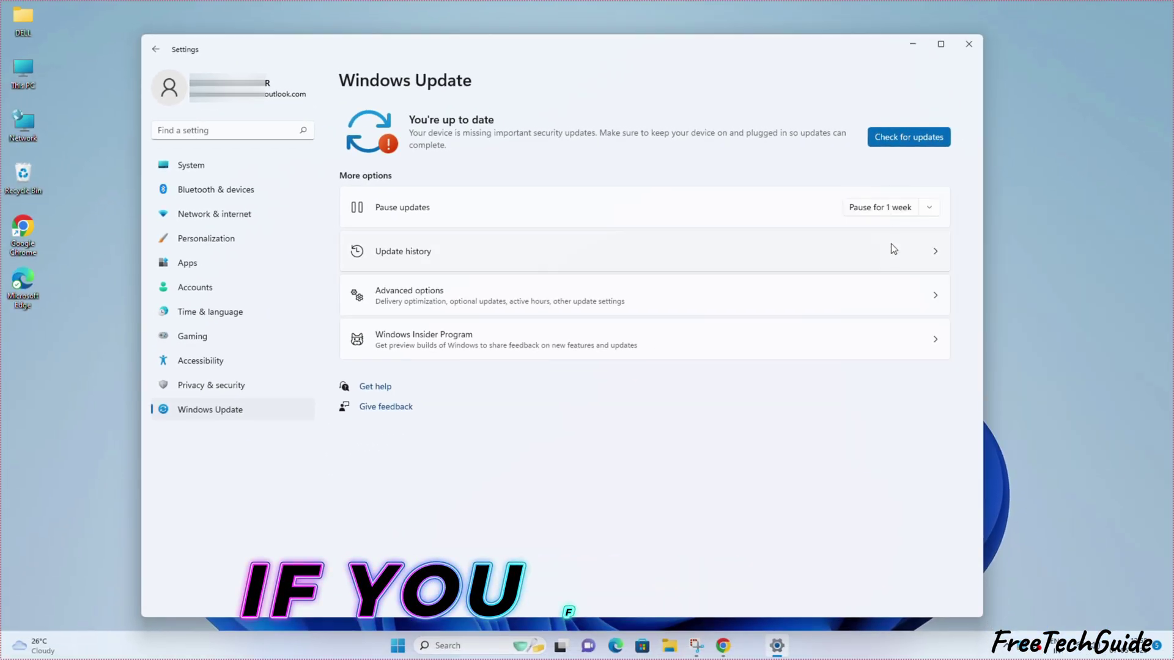
click(968, 44)
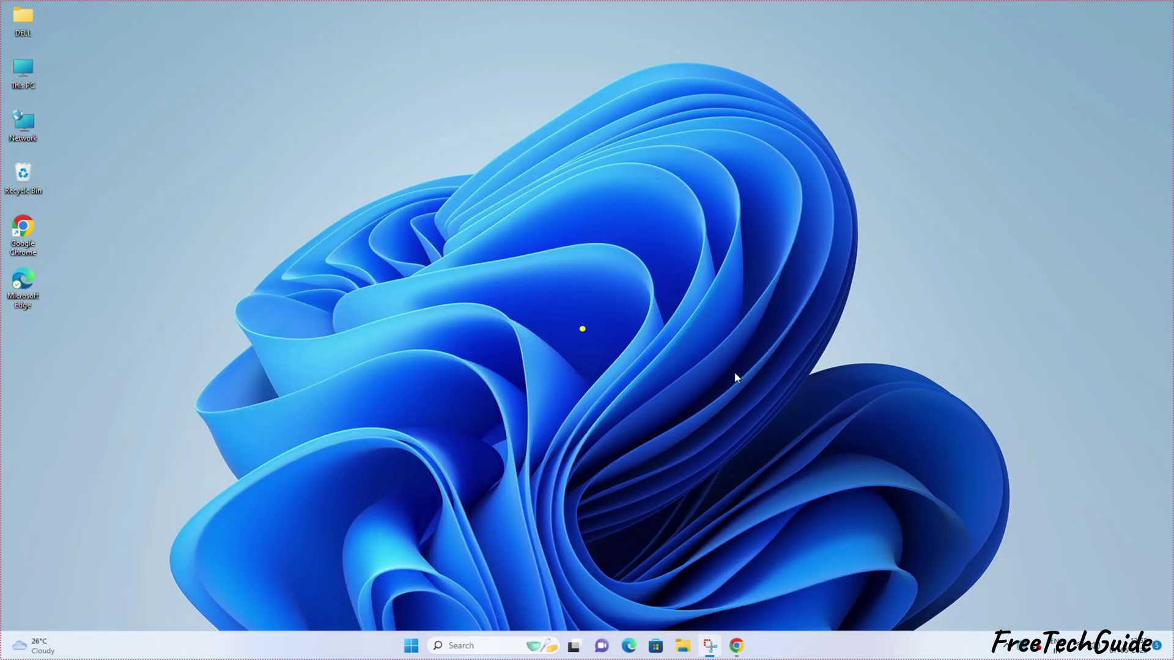
Start an elevated cmd from Task Manager and run netplwiz to open User Accounts
right_click(315, 645)
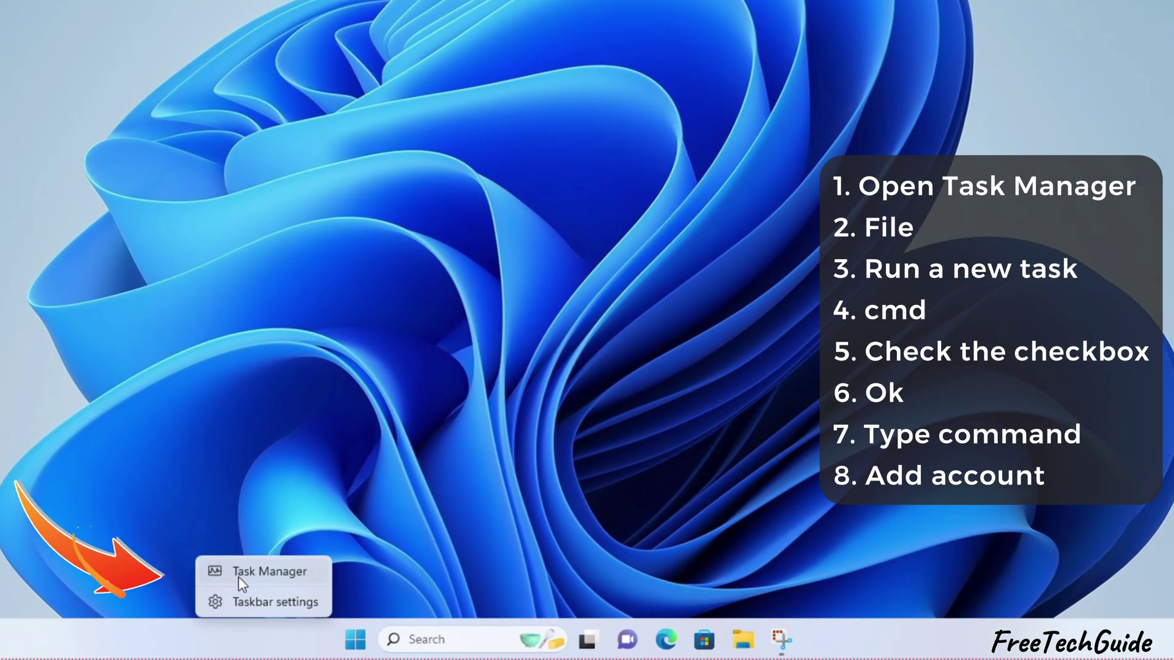
click(358, 595)
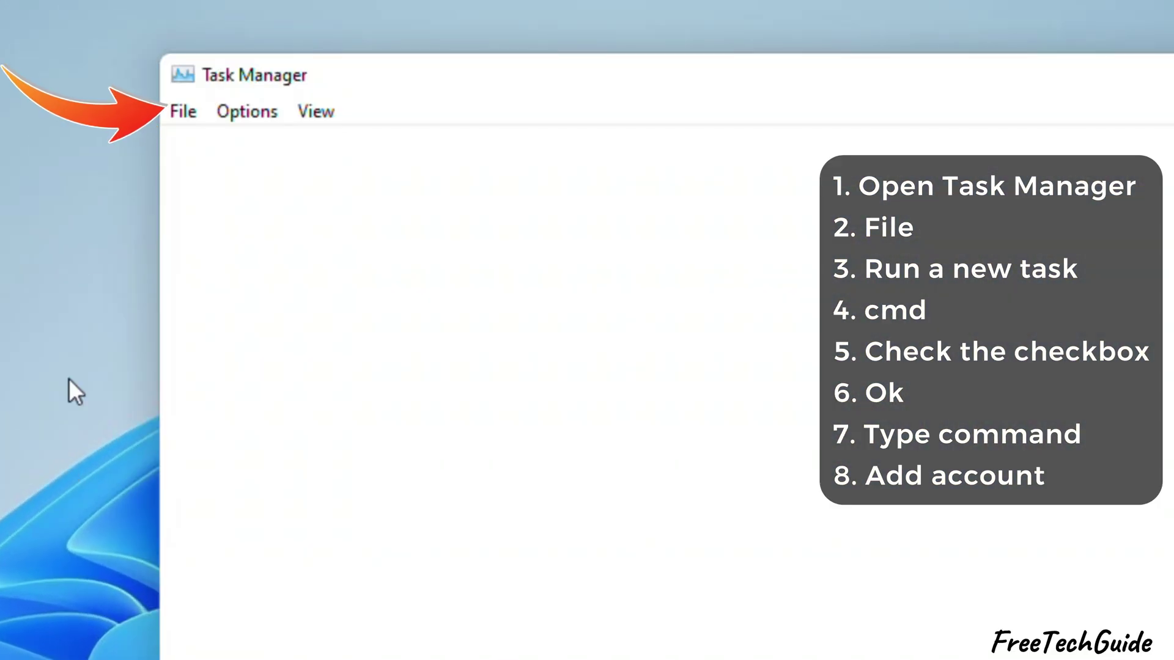
click(193, 110)
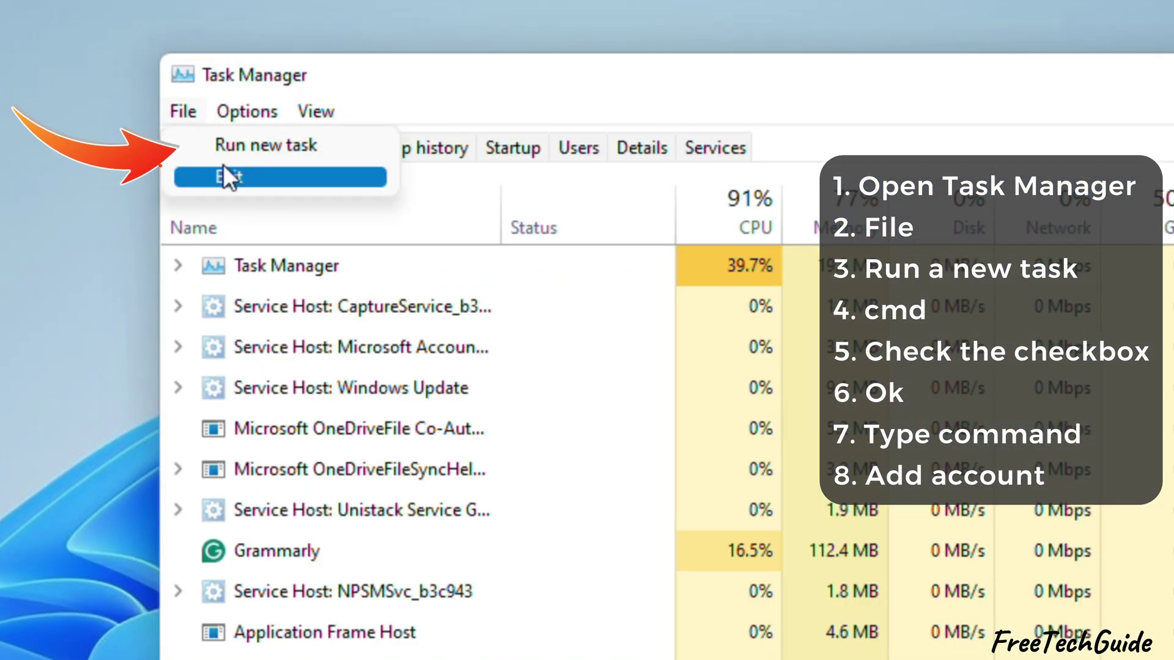
click(261, 142)
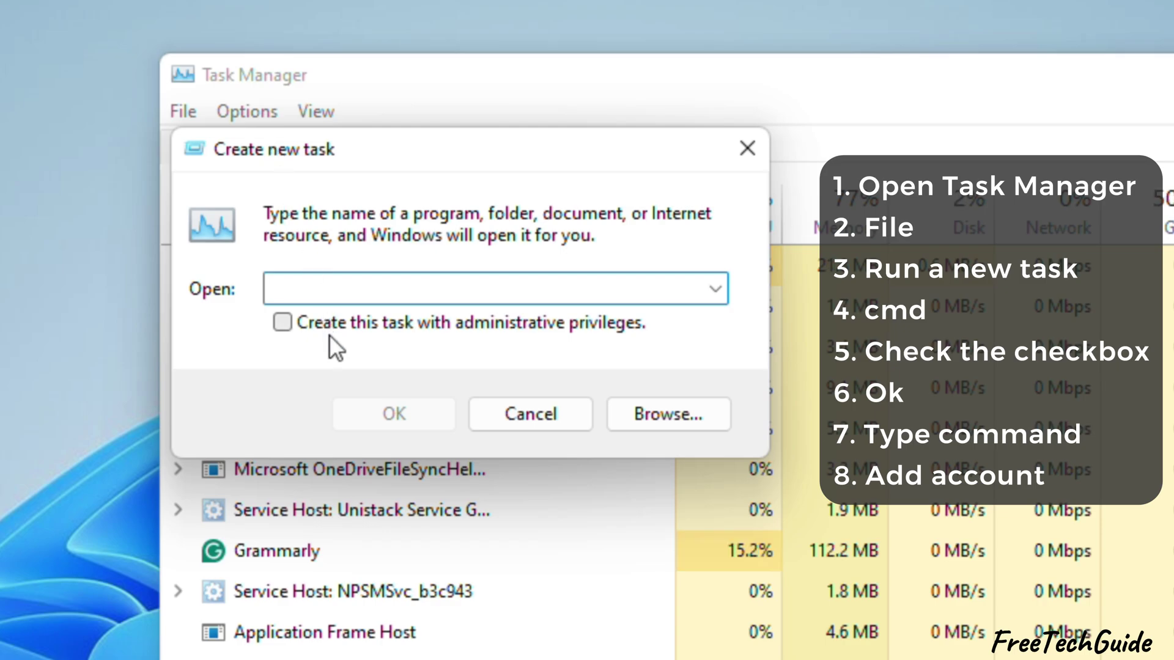
text(cmd)
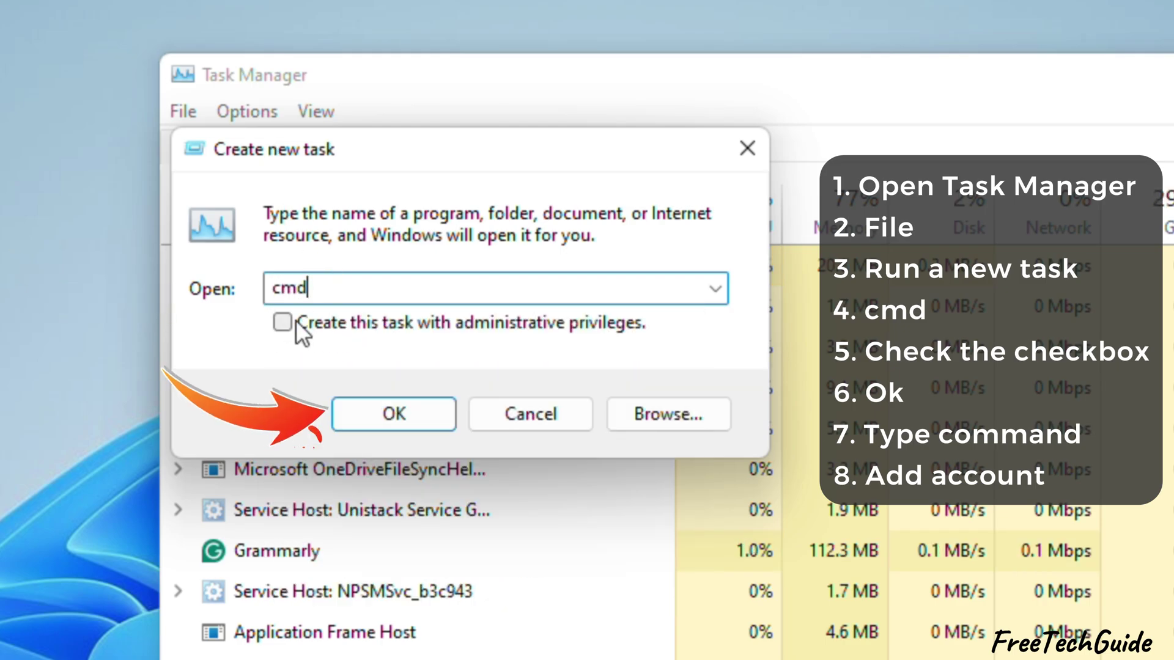
click(389, 429)
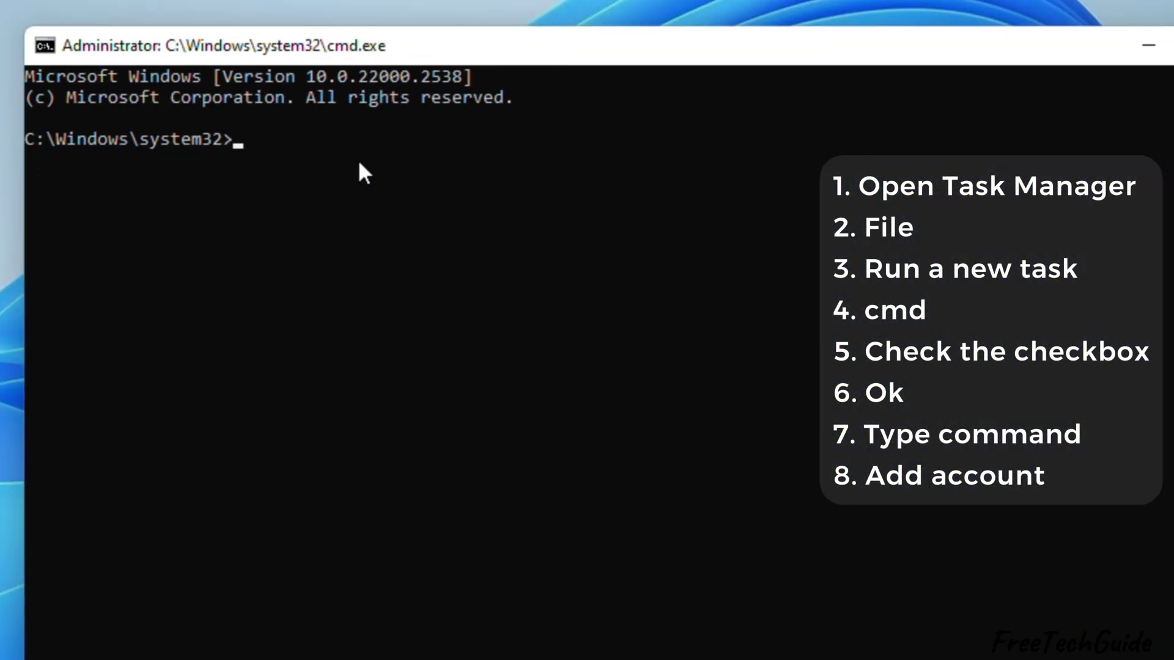
text(netplwiz)
key(Return)
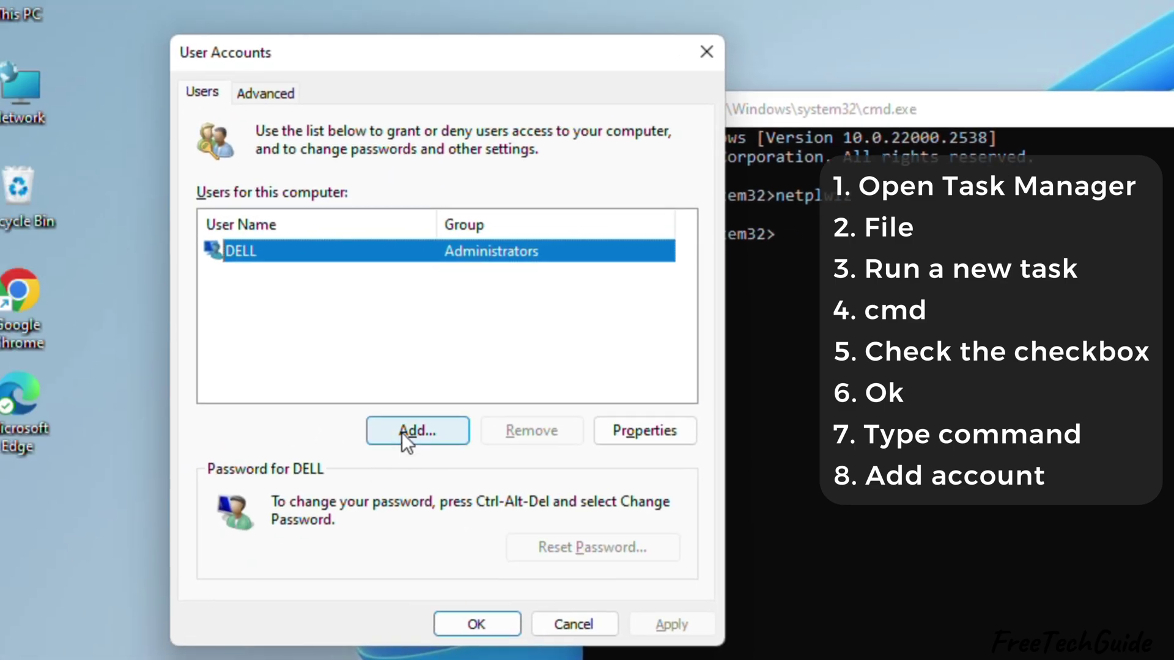
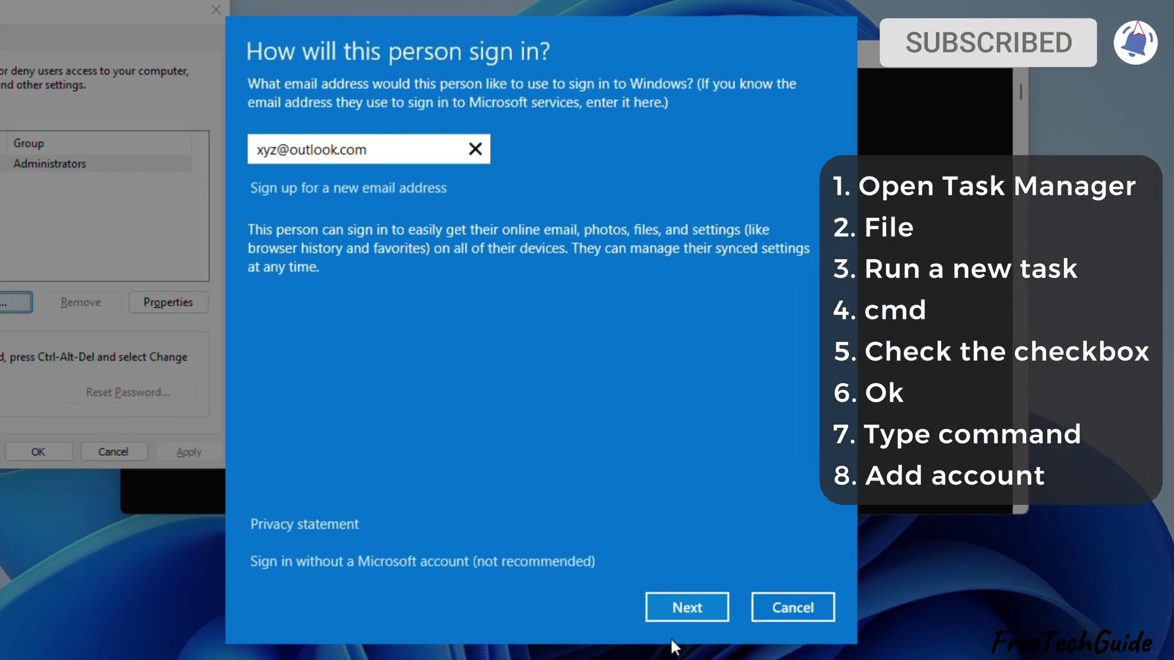
Confirm the entered Microsoft account e-mail and finish adding the new user
click(678, 608)
click(681, 566)
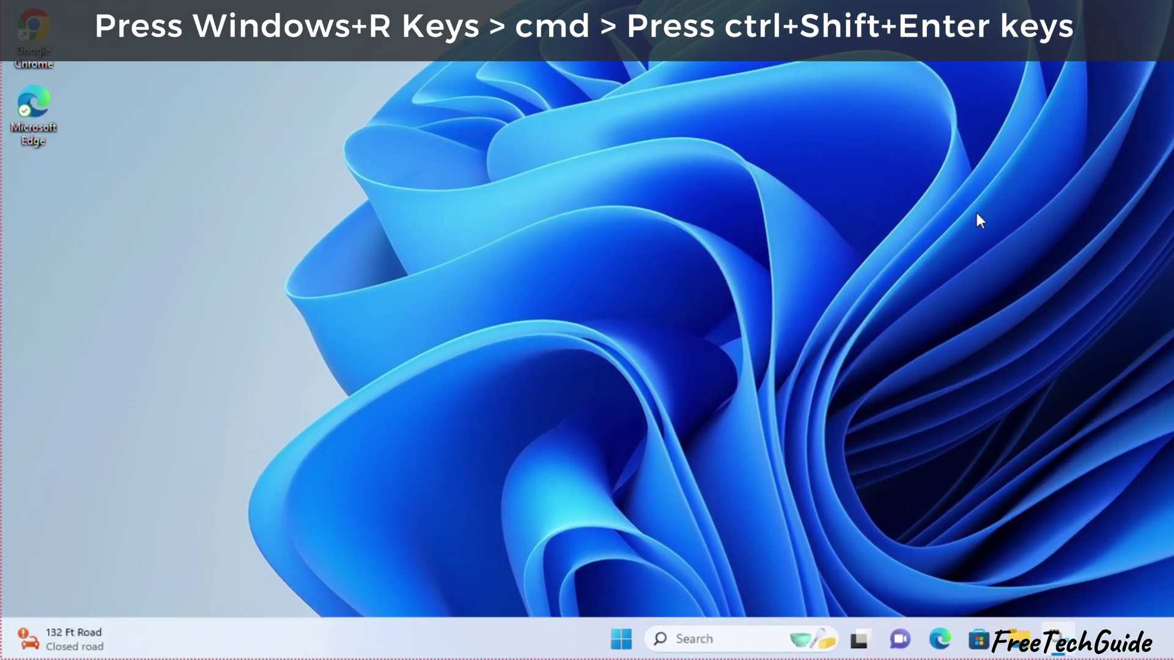
Launch cmd from the Run box with administrator rights
key(super+r)
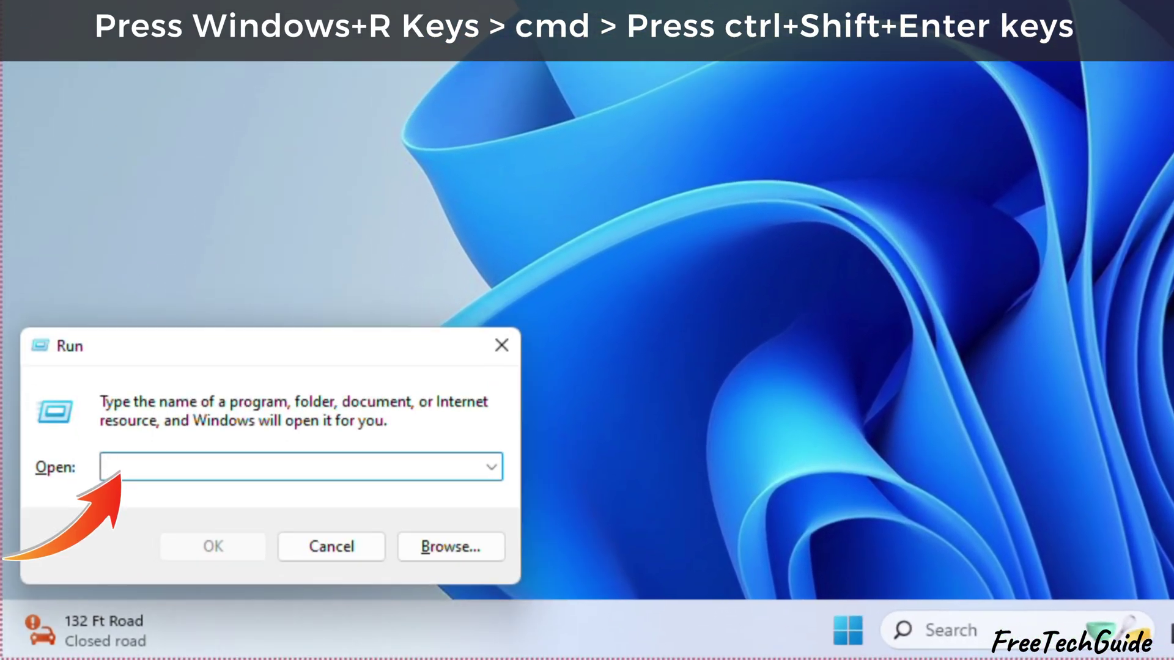
text(cmd)
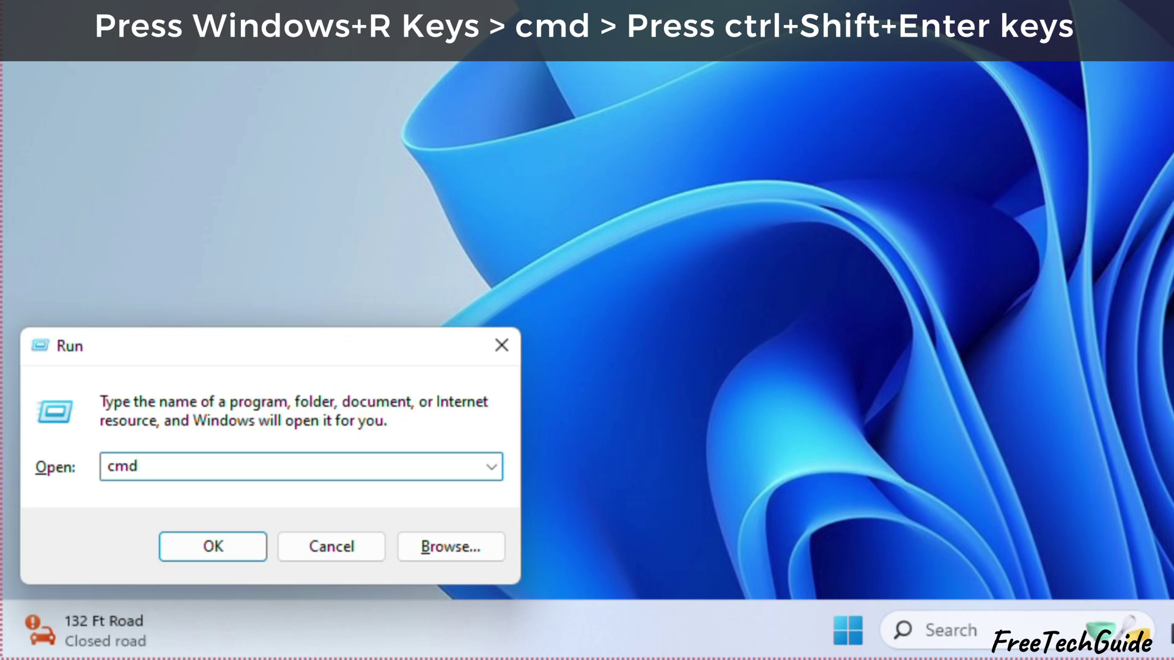
key(ctrl+shift+Return)
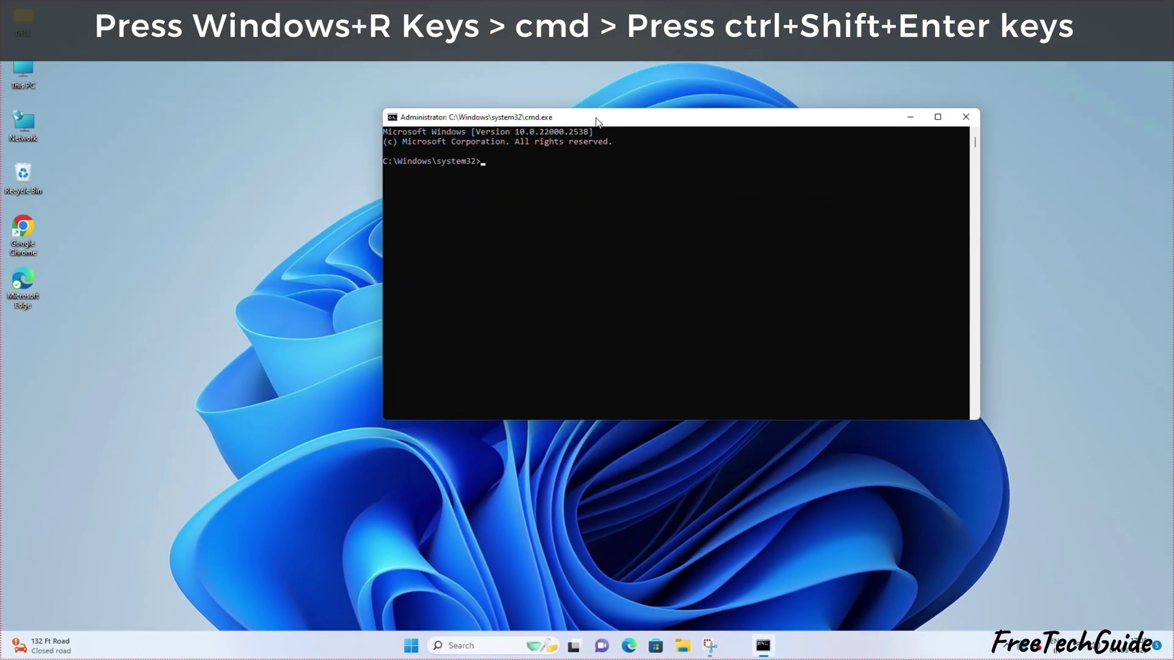
Shift the administrator Command Prompt window slightly left, then close it
drag(597, 122, 522, 139)
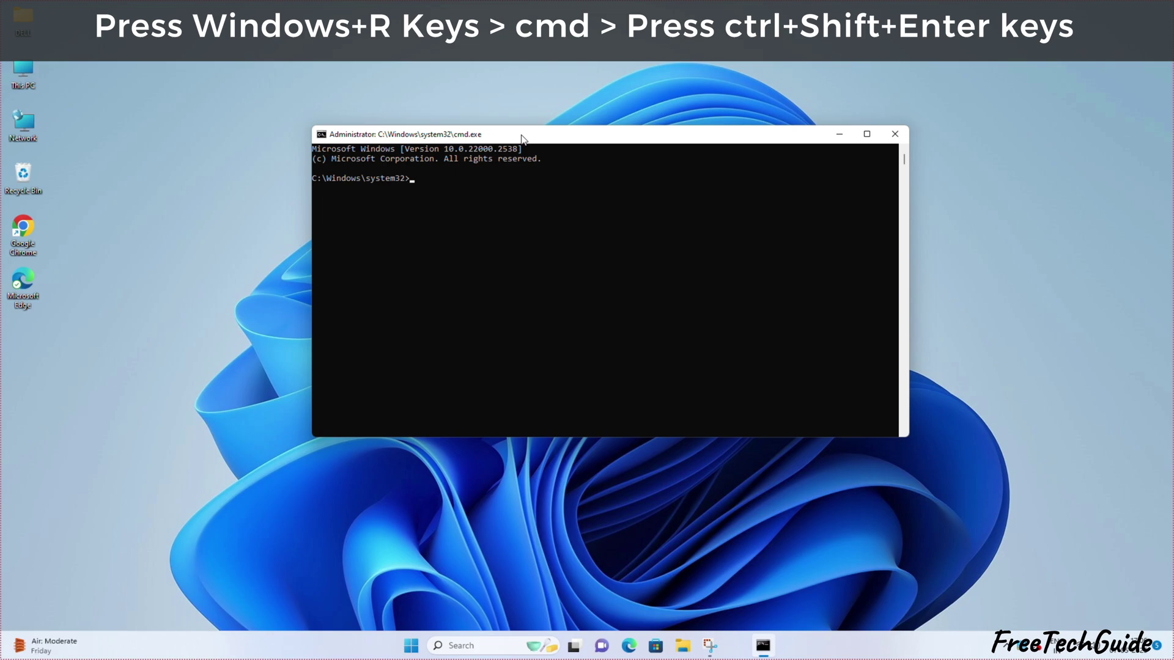
click(895, 134)
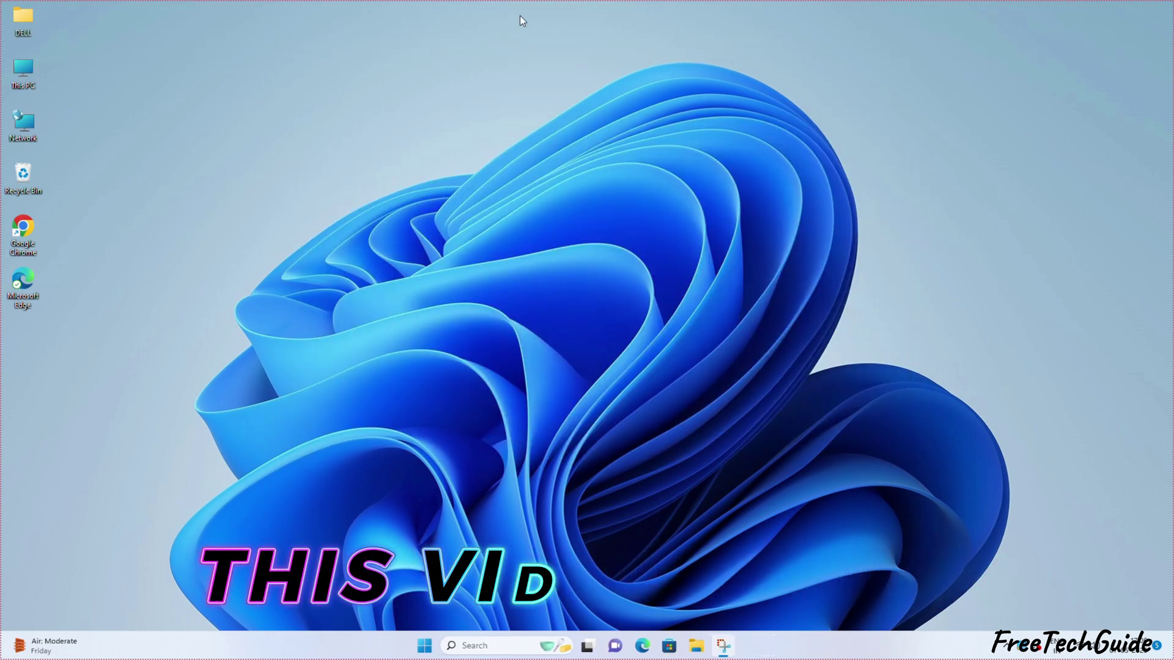